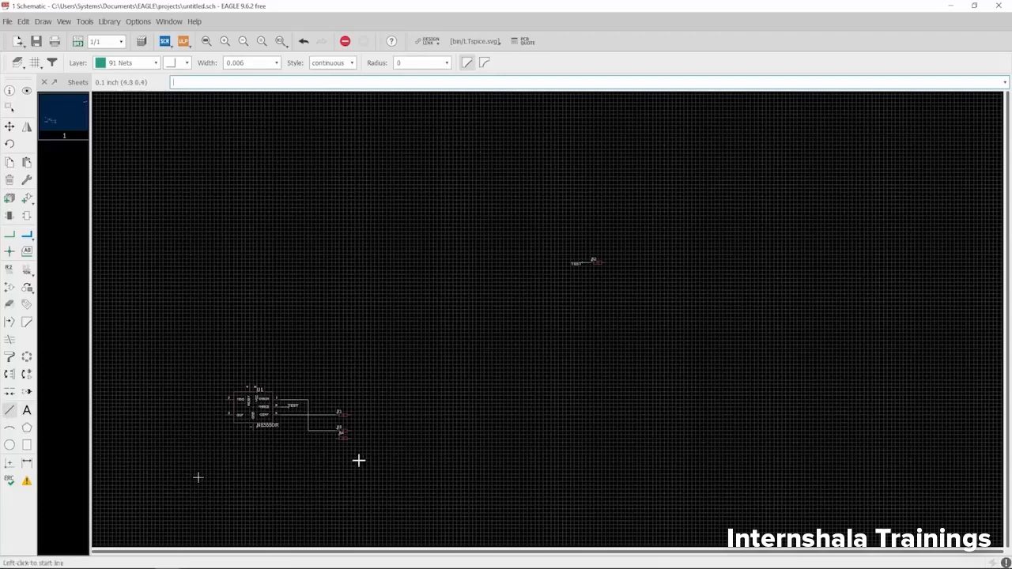
- On layer 94 Symbols, draw the left edge of a frame from the origin and its top edge past resistor R2
click(142, 67)
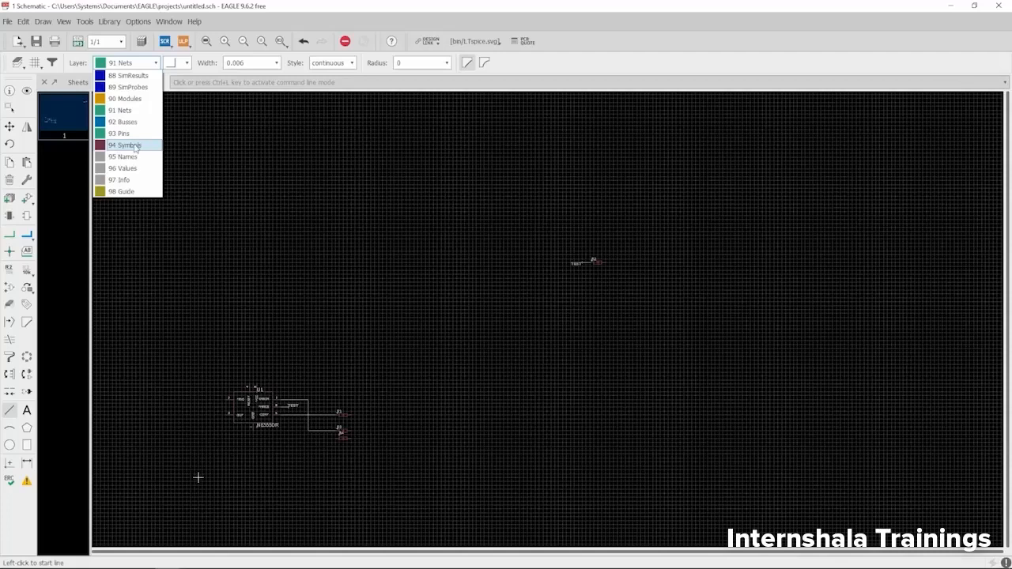
click(136, 145)
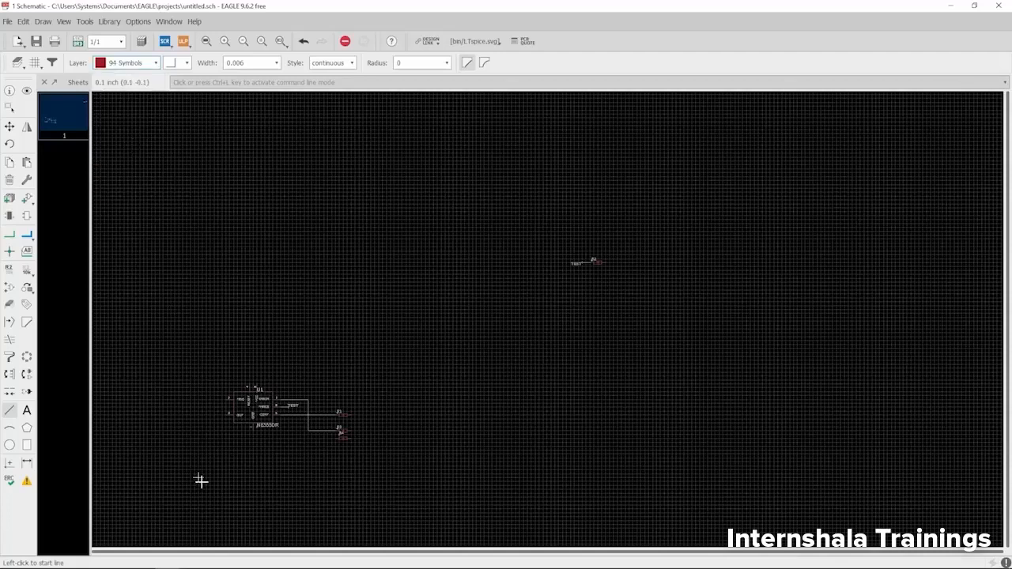
scroll(200, 478, up, 2)
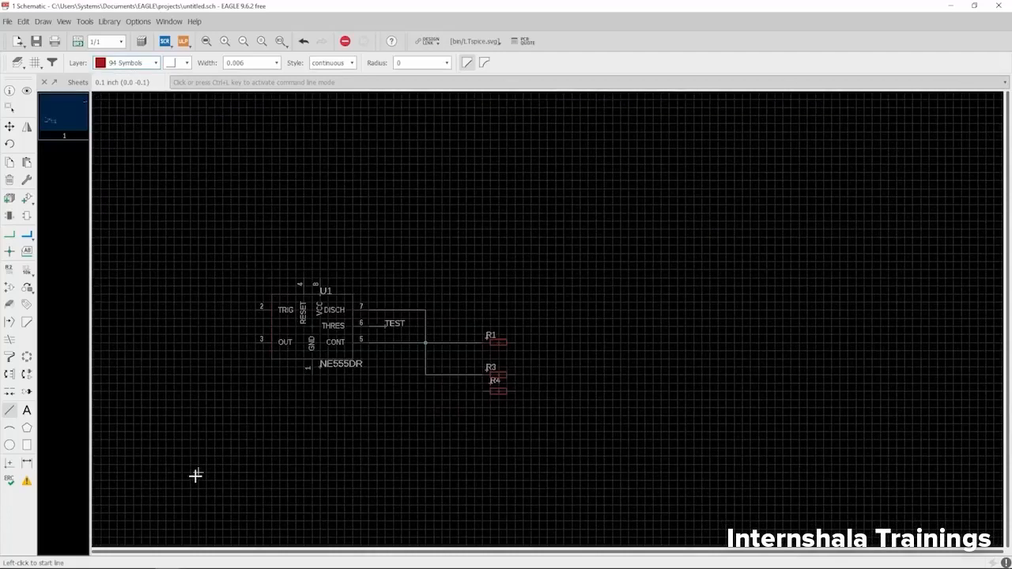
scroll(196, 475, up, 2)
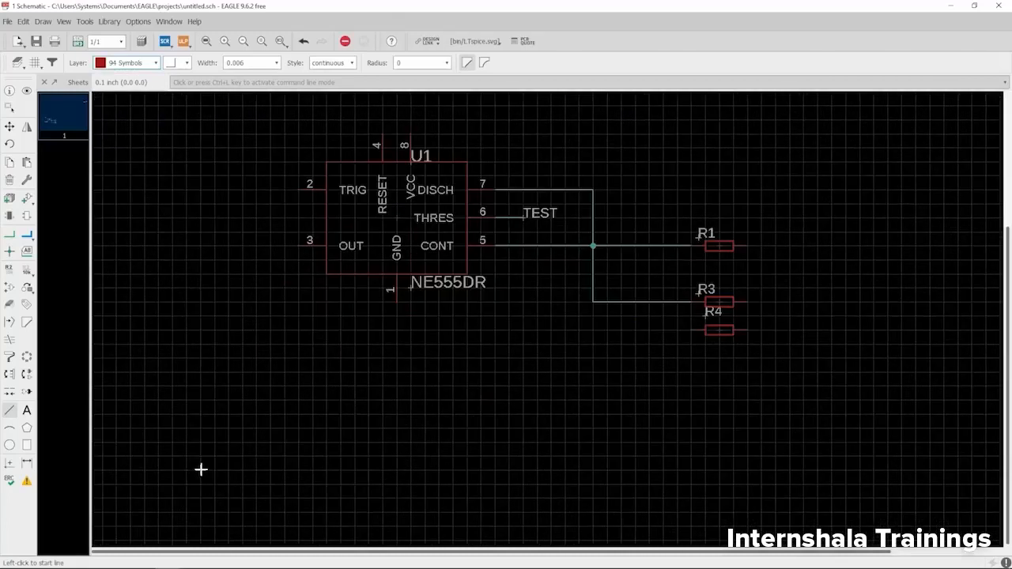
click(201, 470)
click(201, 345)
scroll(208, 409, down, 3)
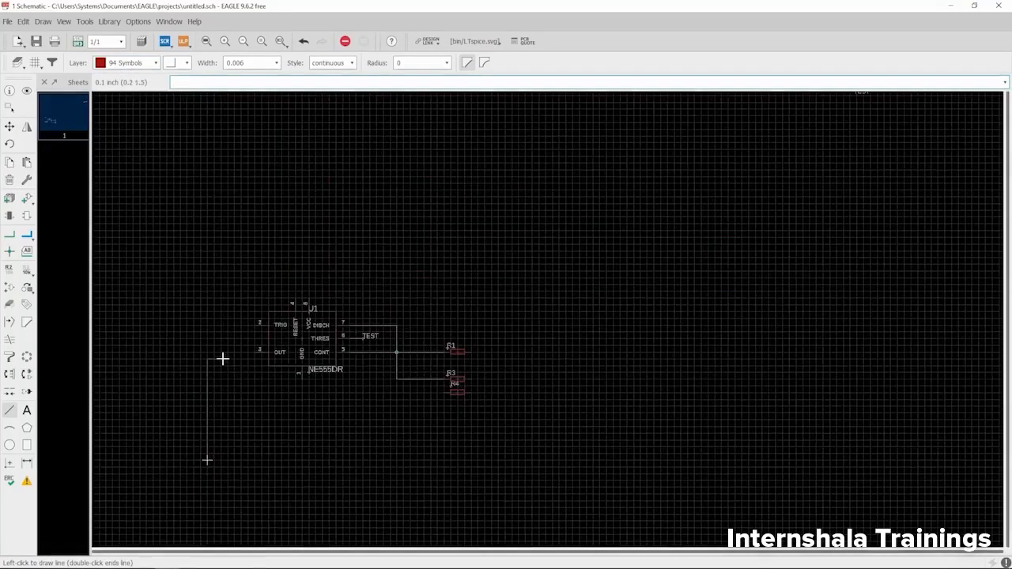
scroll(221, 356, down, 1)
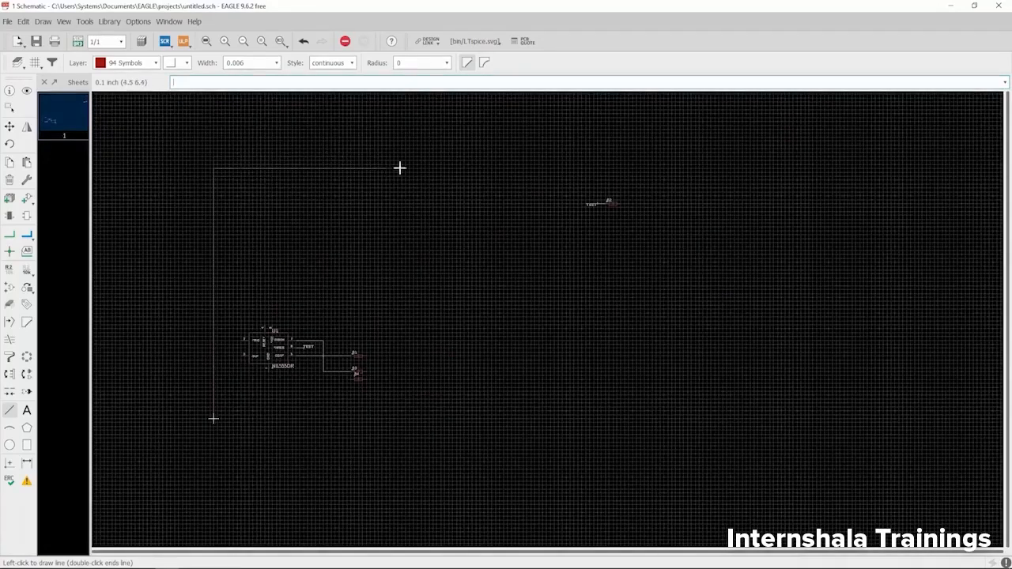
scroll(630, 164, up, 2)
scroll(630, 165, down, 2)
click(630, 164)
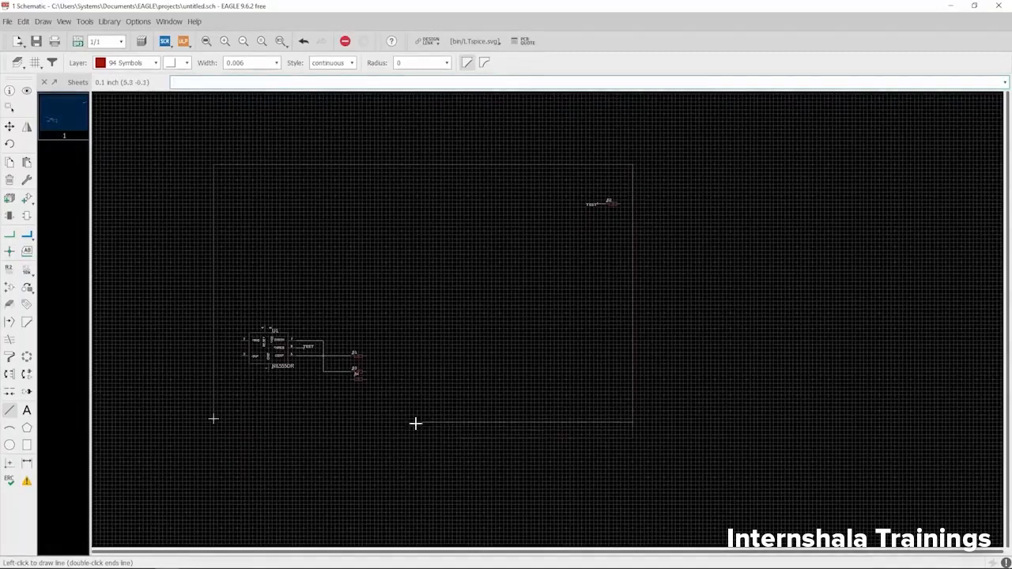
- Draw the frame's right and bottom edges back to the origin to close the rectangle around the circuit
scroll(214, 420, up, 4)
click(212, 409)
scroll(201, 421, down, 6)
scroll(246, 418, down, 2)
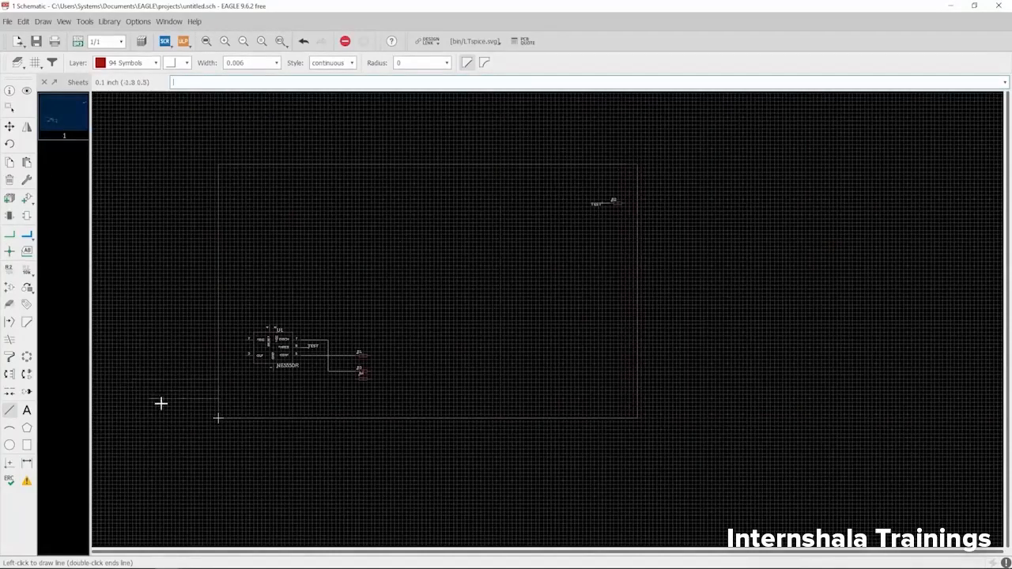
key(Escape)
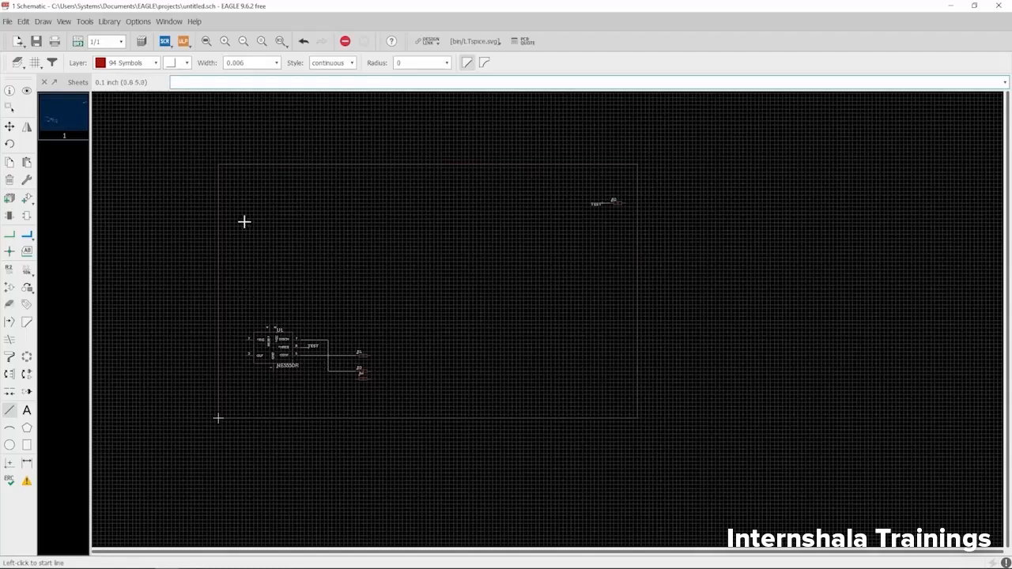
scroll(240, 224, up, 1)
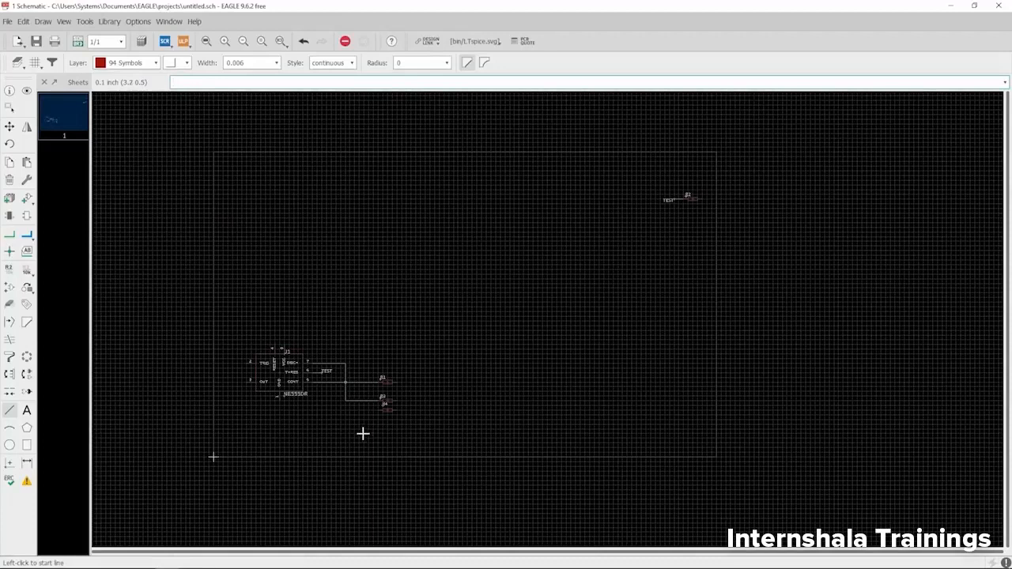
- Create a text object reading "IC 555 Section"
click(27, 411)
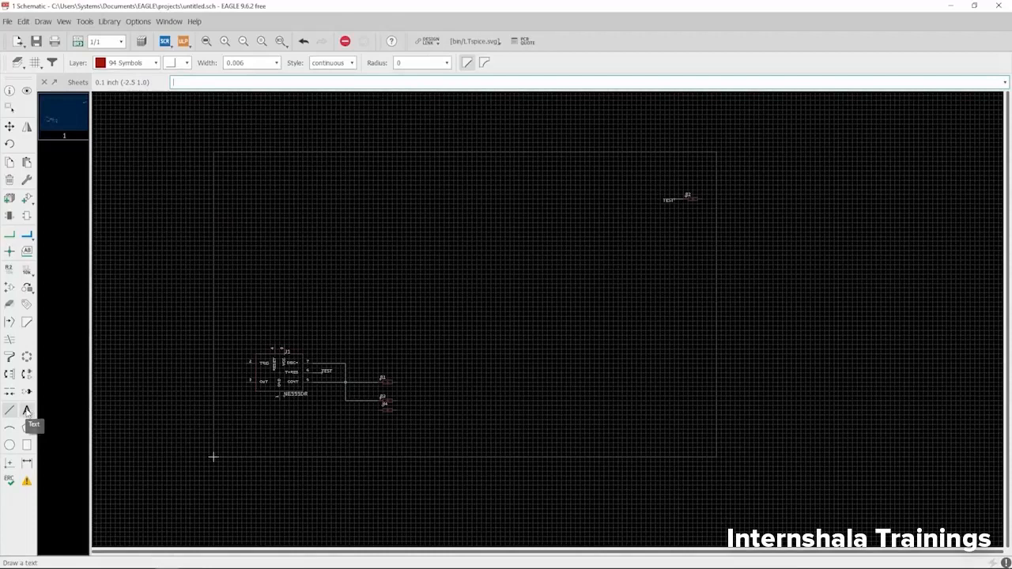
click(27, 411)
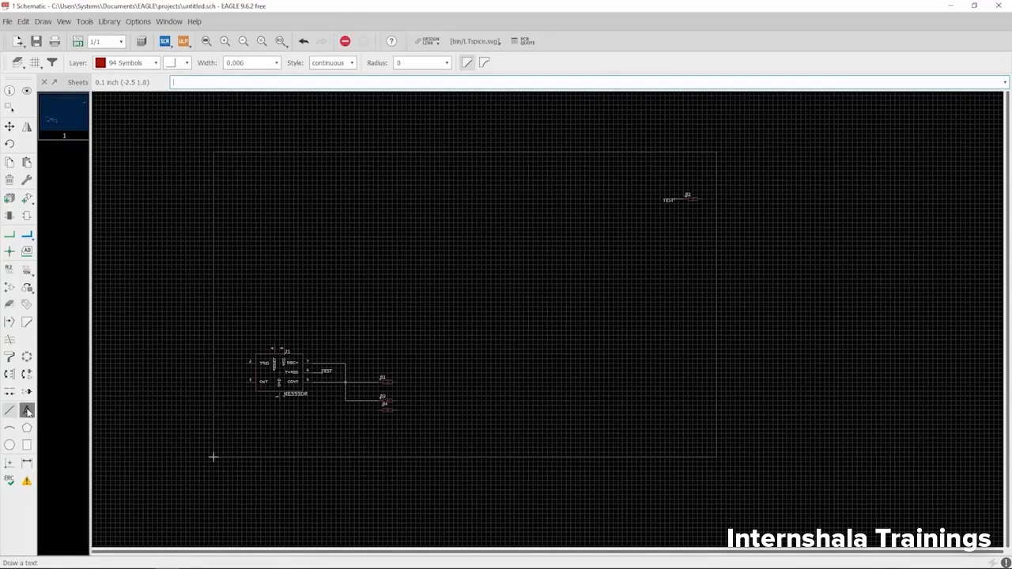
drag(93, 317, 599, 210)
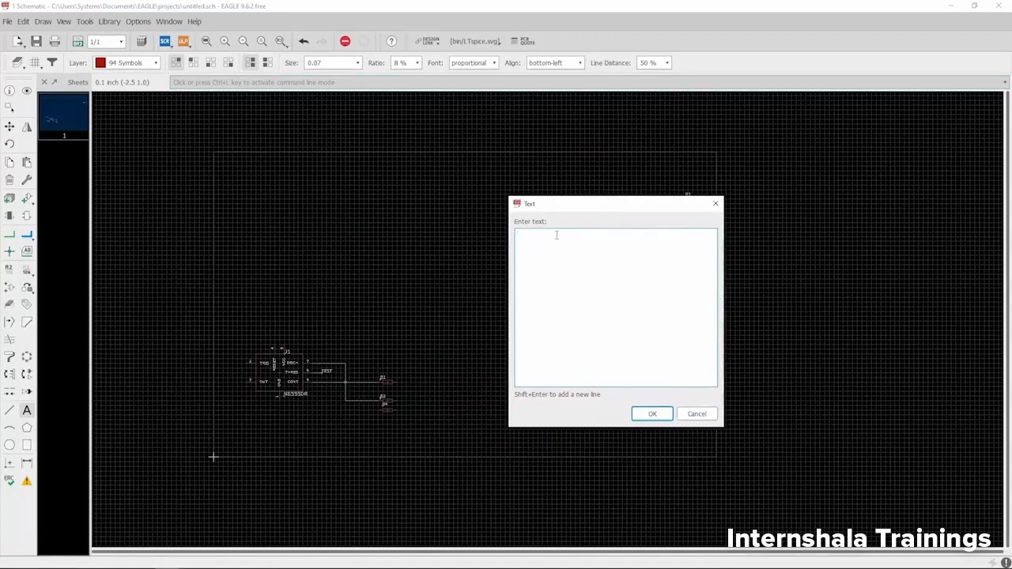
key(BackSpace)
key(BackSpace)
key(BackSpace)
key(BackSpace)
text(IC 555 Section)
click(652, 413)
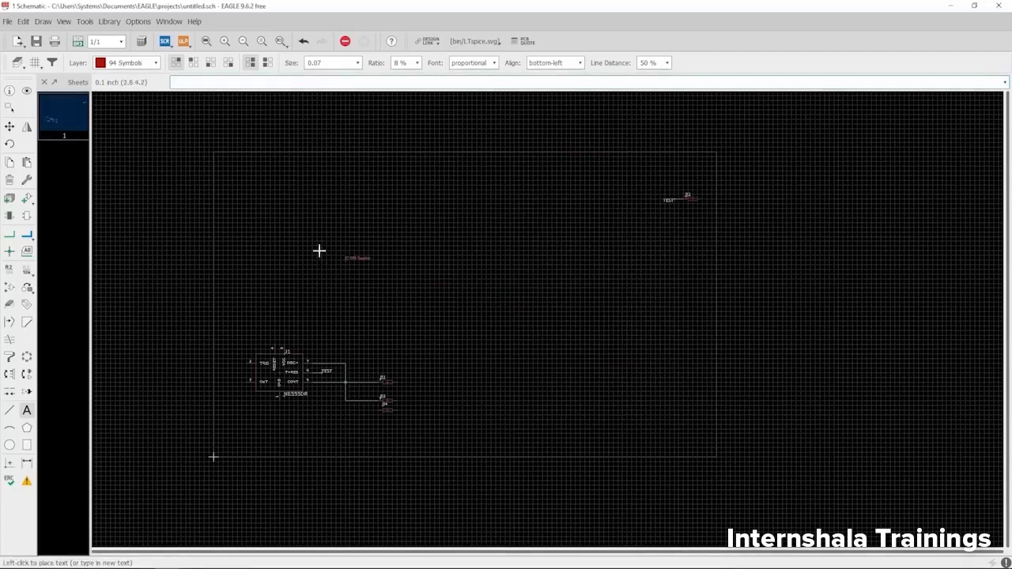
- Switch the text to layer 95 Names and place it once inside the frame's upper-left corner at (0.2, 6.2)
scroll(228, 165, up, 4)
scroll(210, 158, up, 1)
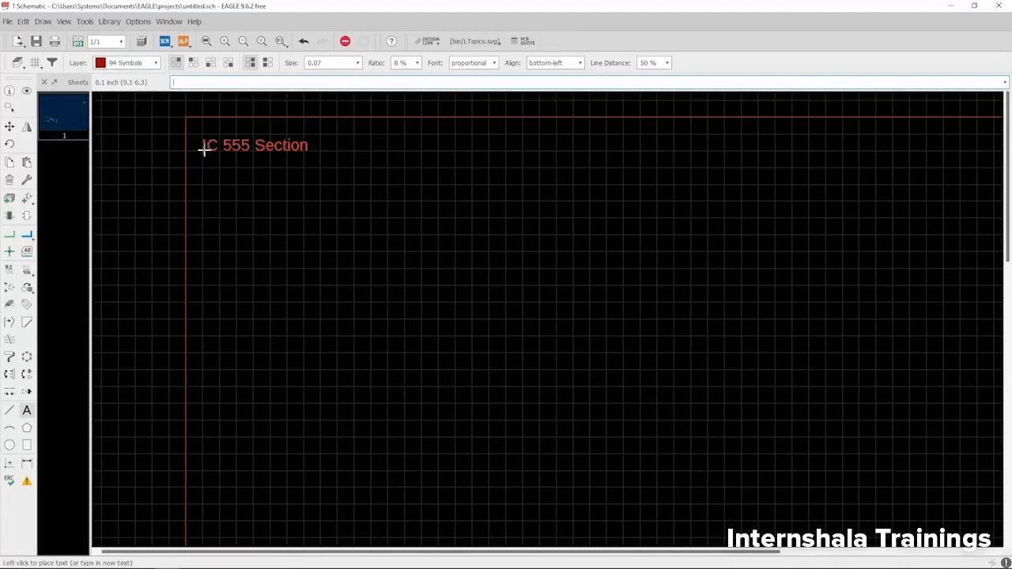
scroll(199, 150, down, 2)
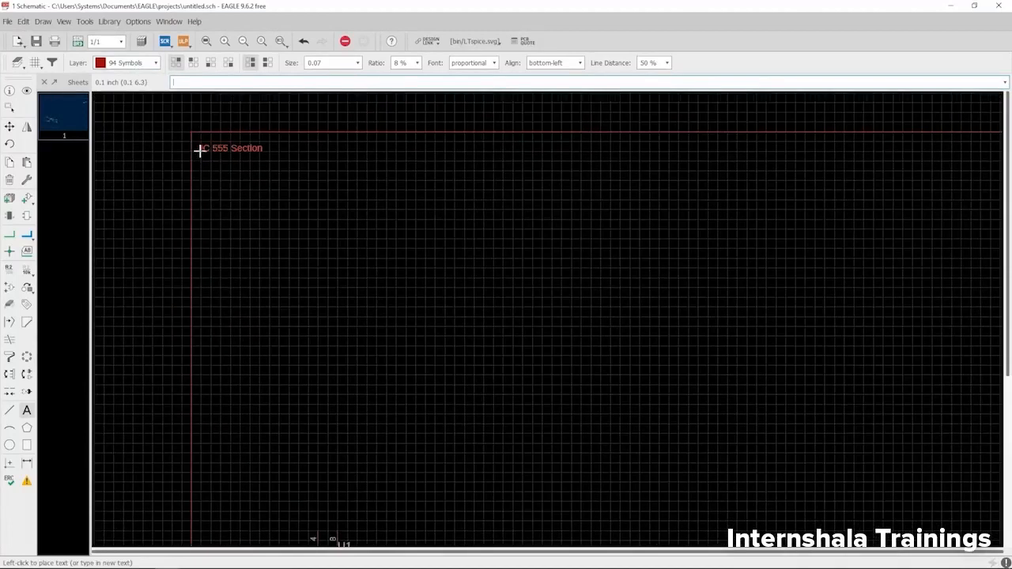
scroll(200, 150, down, 3)
scroll(200, 150, up, 3)
click(131, 62)
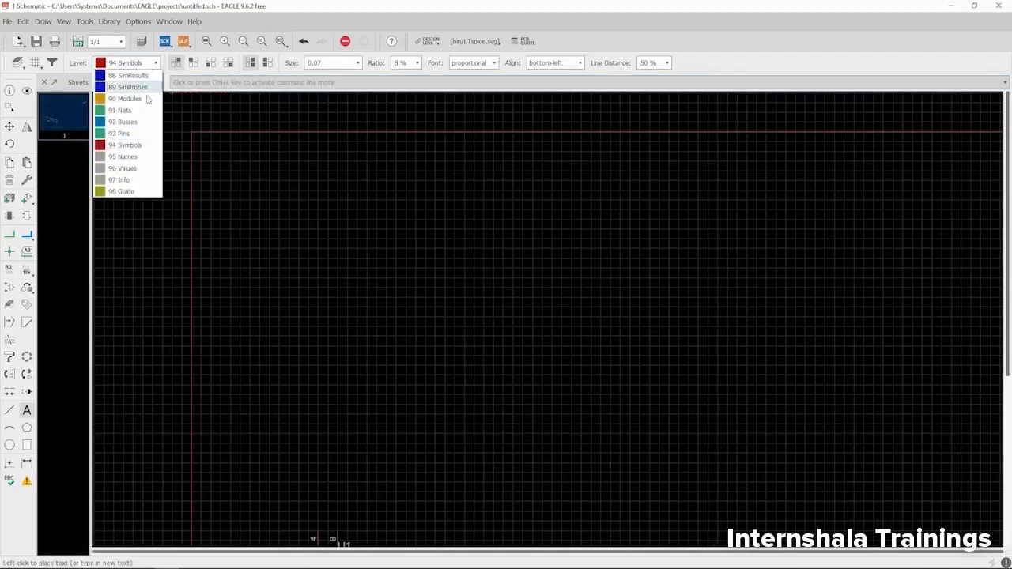
click(123, 158)
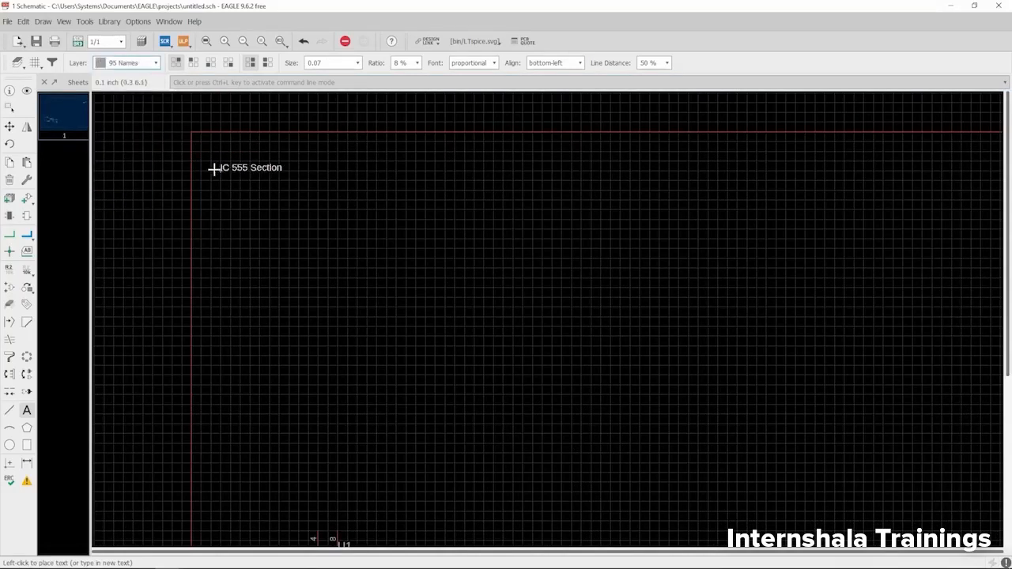
scroll(210, 158, up, 3)
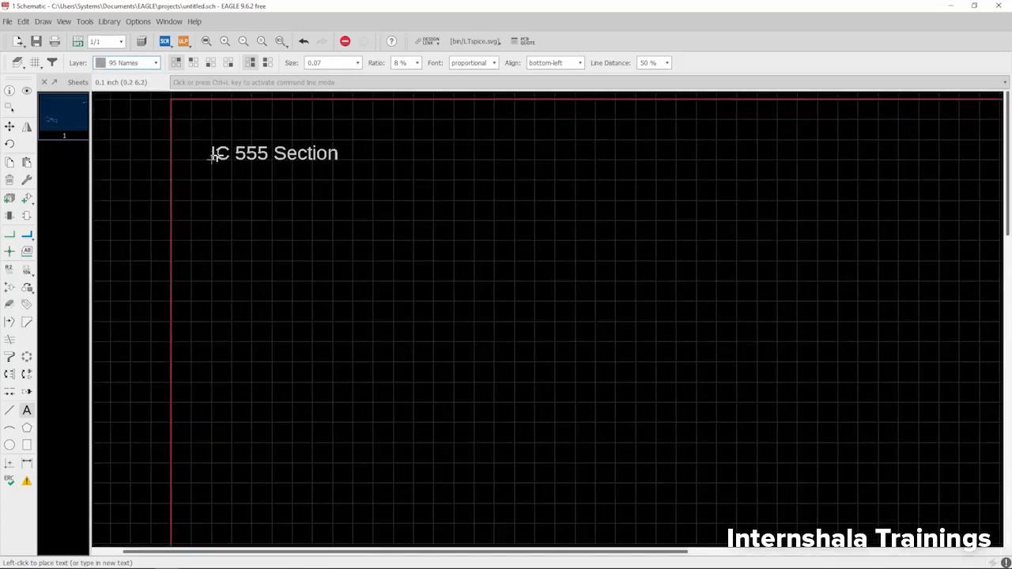
scroll(217, 155, down, 2)
scroll(217, 155, up, 2)
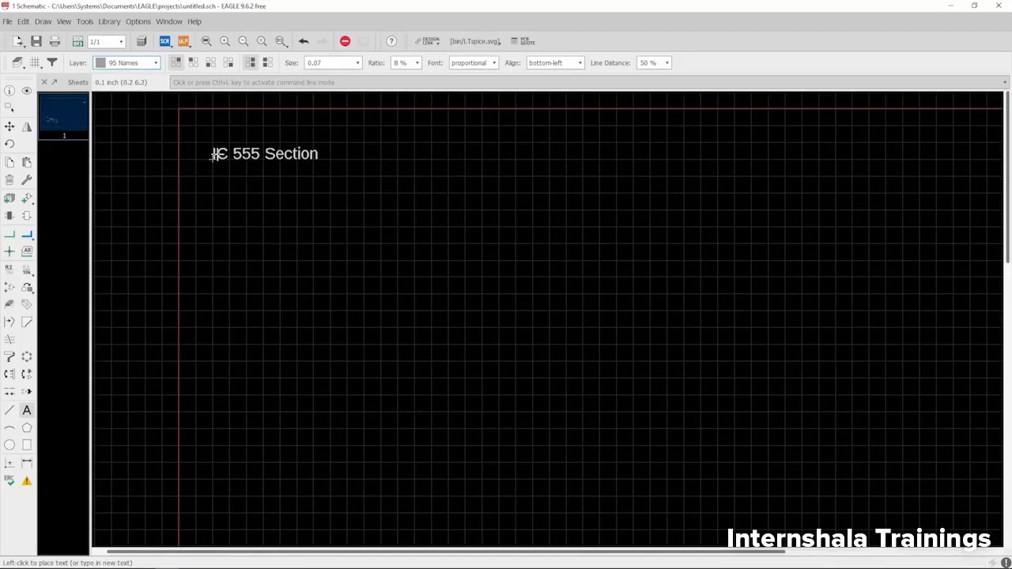
click(213, 157)
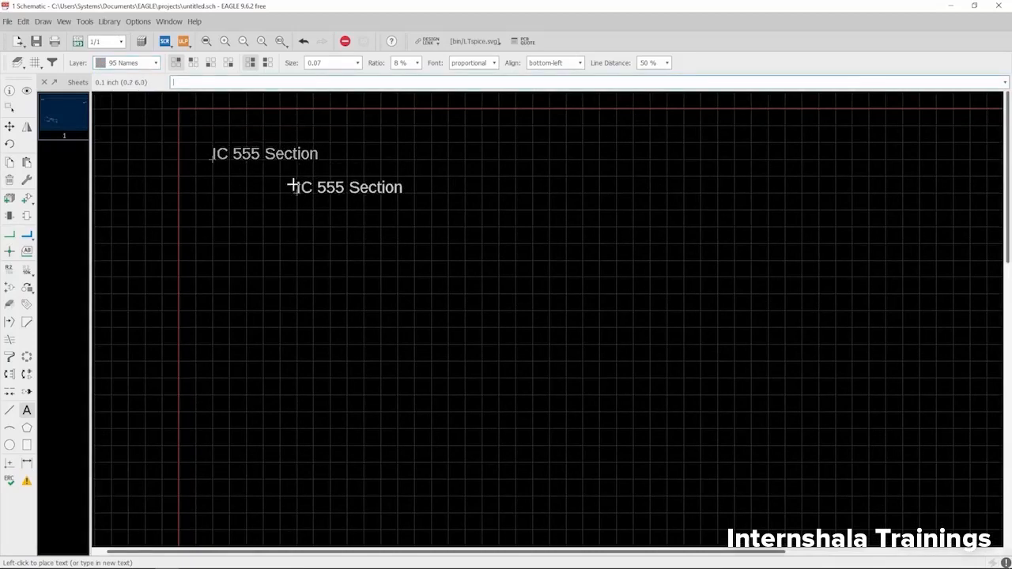
scroll(212, 177, down, 2)
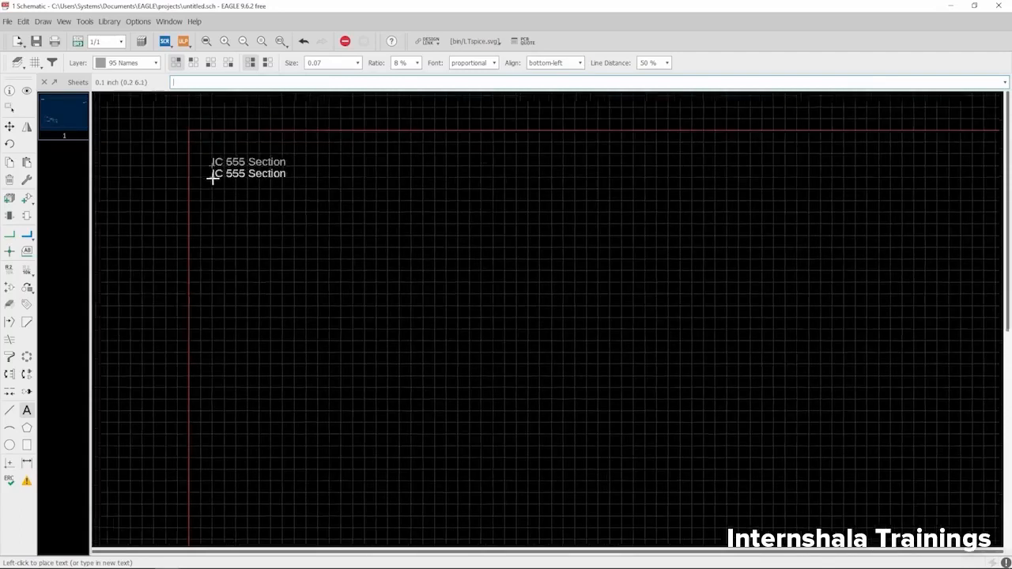
click(309, 167)
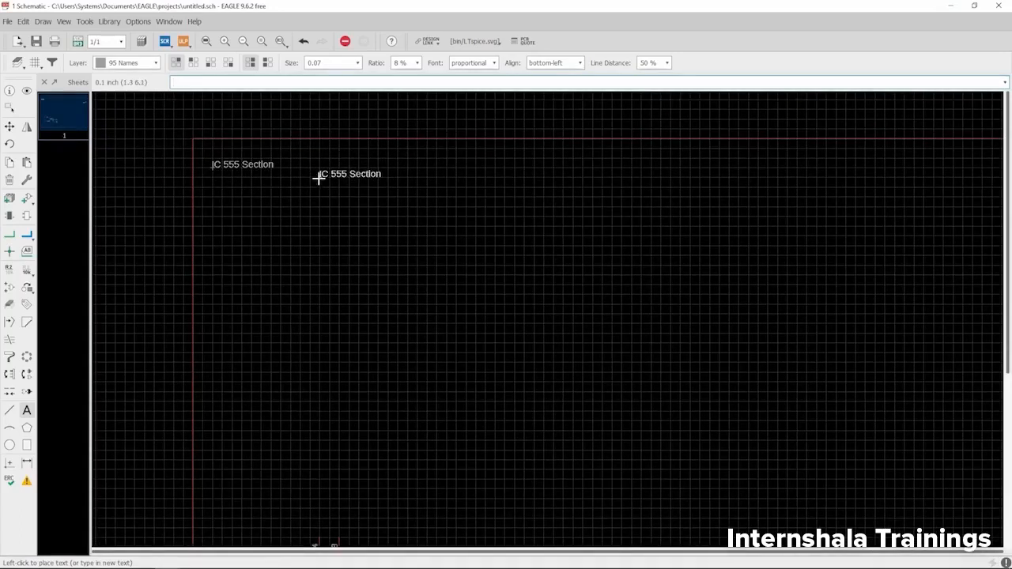
click(318, 178)
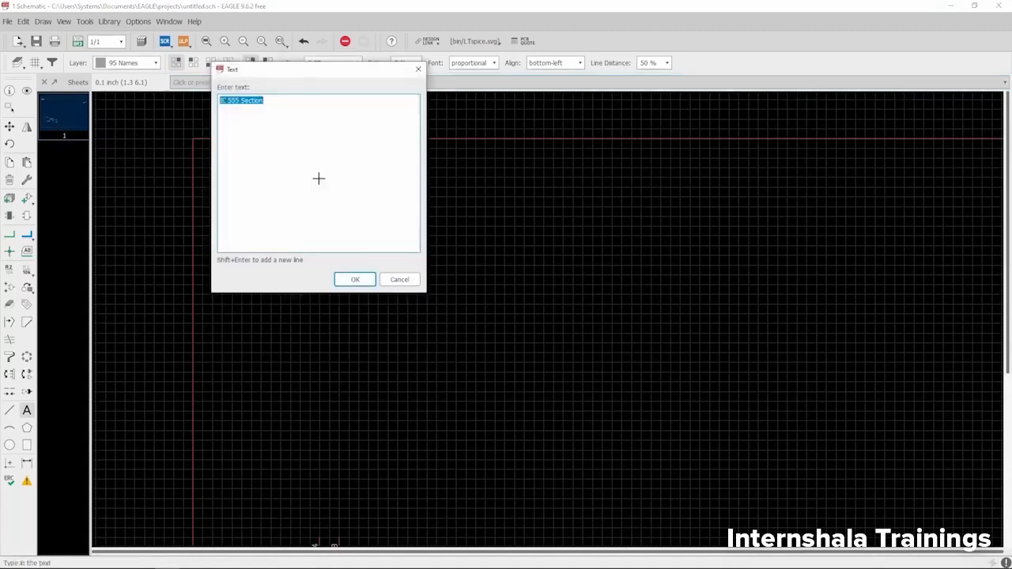
click(395, 281)
- Set the size of the "IC 555 Section" text to 0.2 in its properties
scroll(217, 106, down, 3)
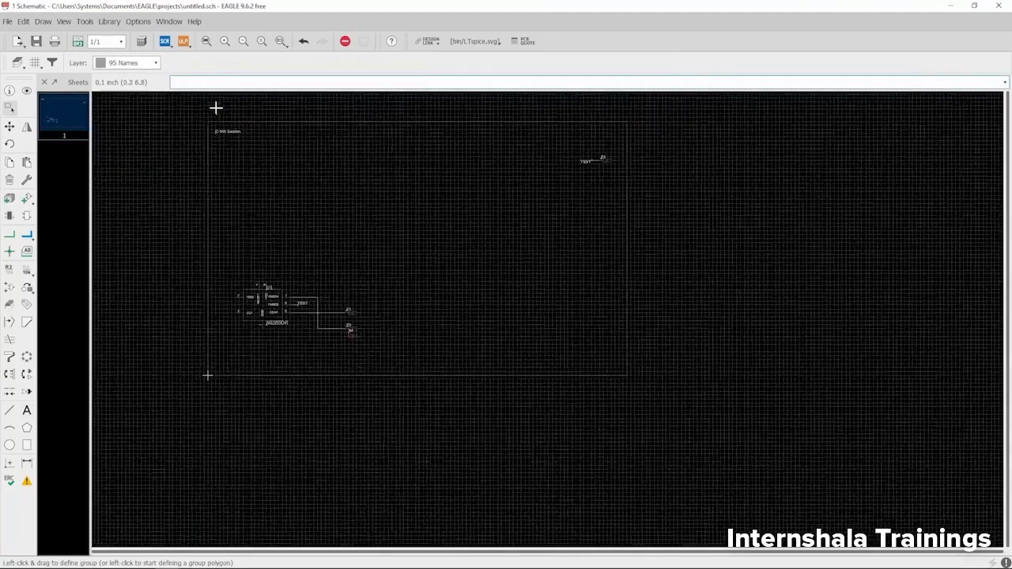
scroll(268, 328, down, 2)
scroll(285, 283, up, 1)
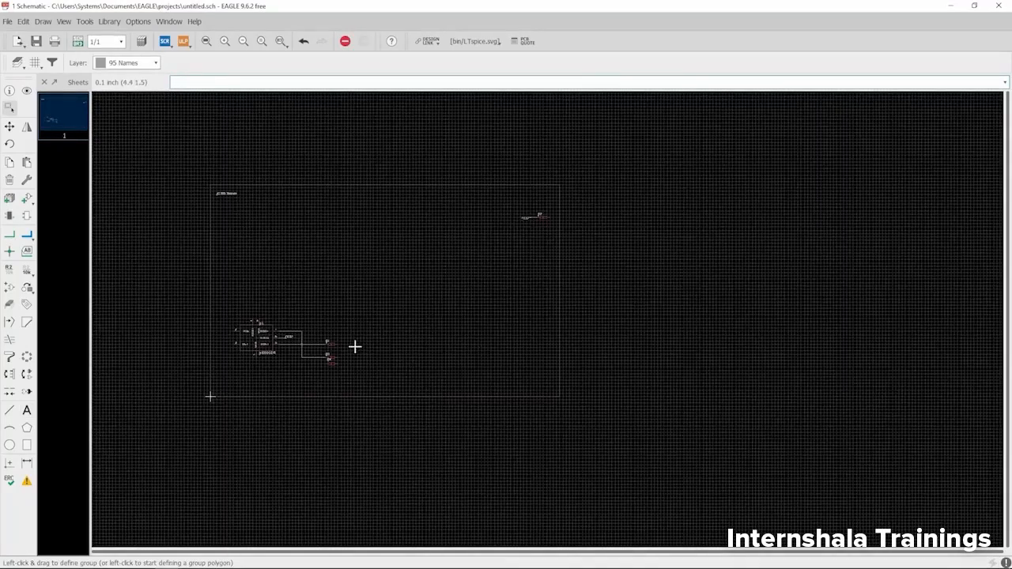
scroll(203, 194, up, 5)
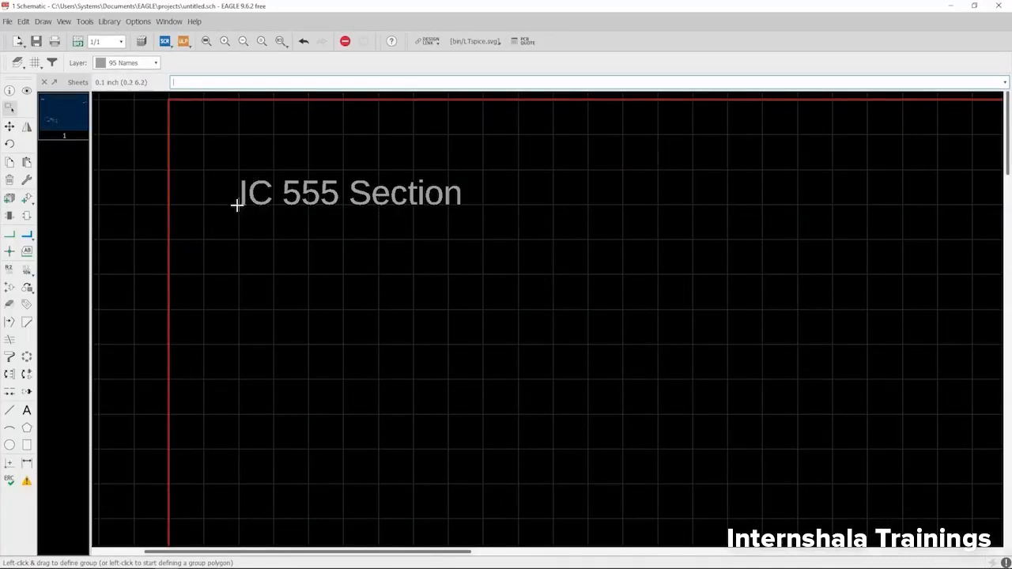
right_click(237, 205)
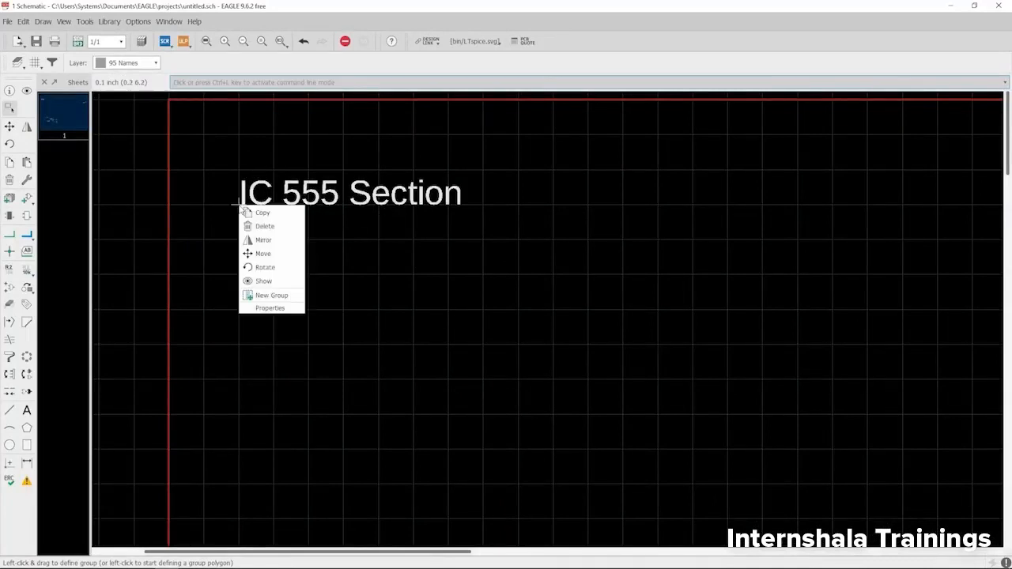
click(269, 309)
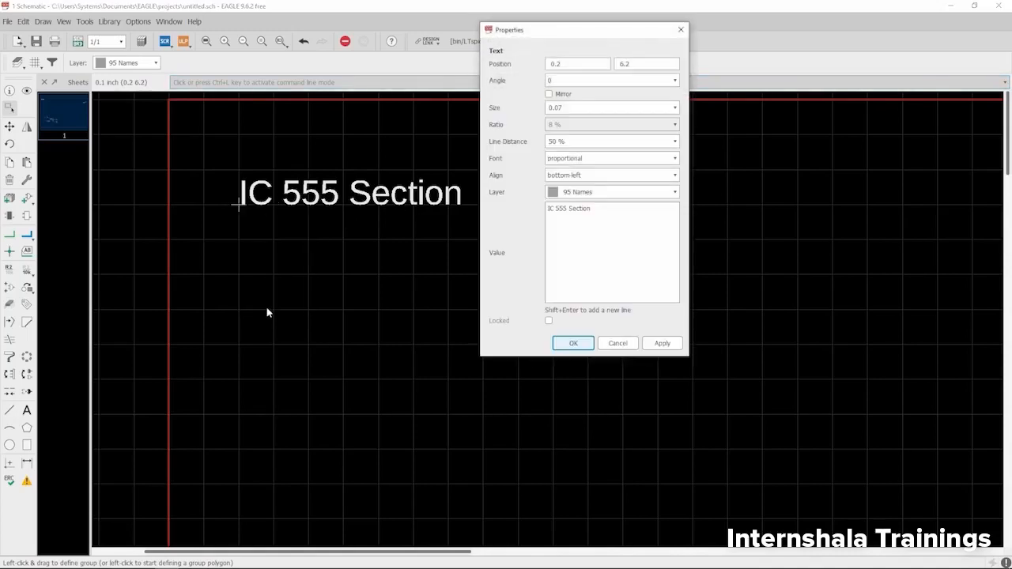
drag(584, 32, 425, 84)
click(421, 160)
click(515, 159)
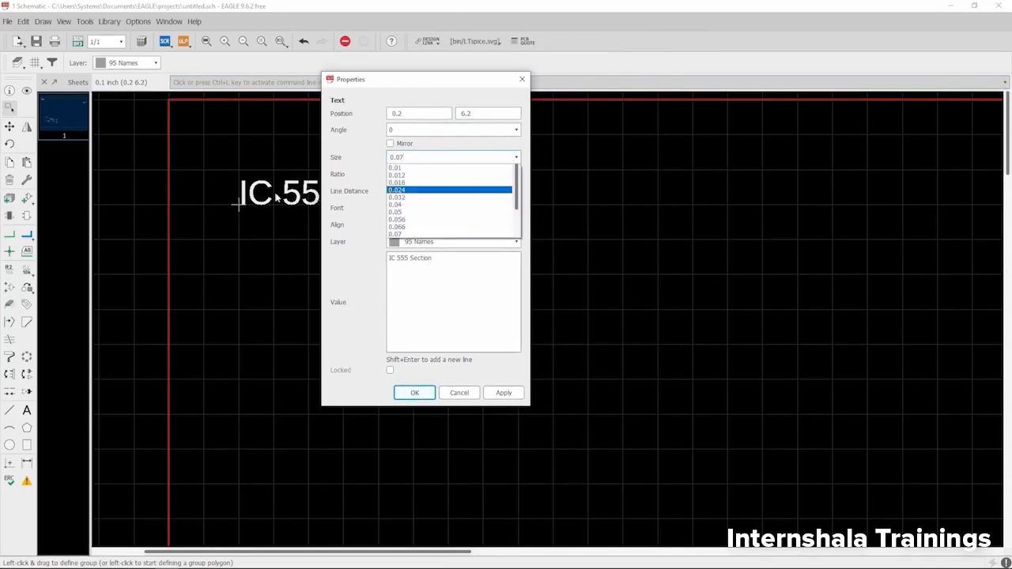
scroll(414, 196, down, 2)
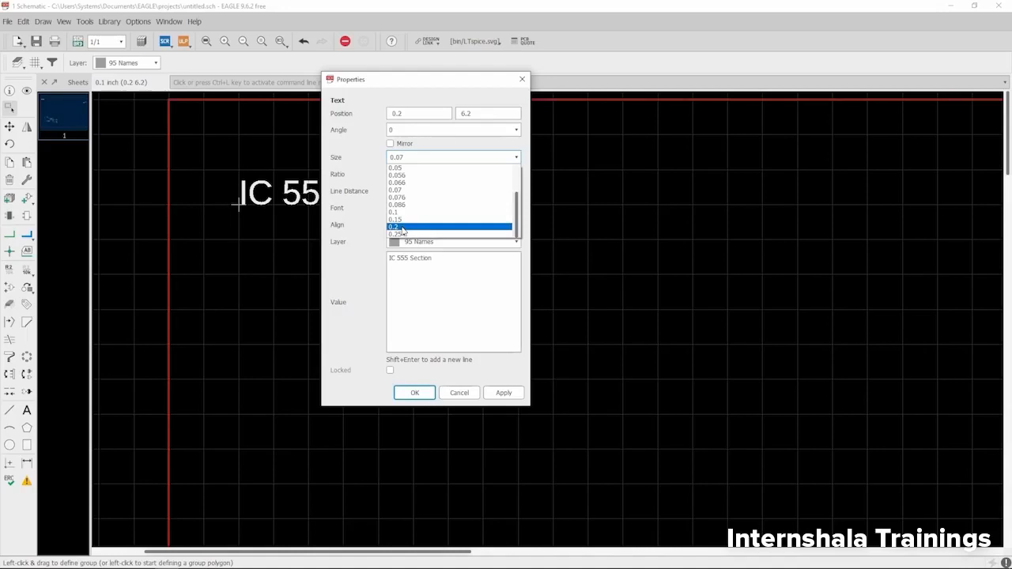
click(403, 227)
click(503, 393)
click(409, 395)
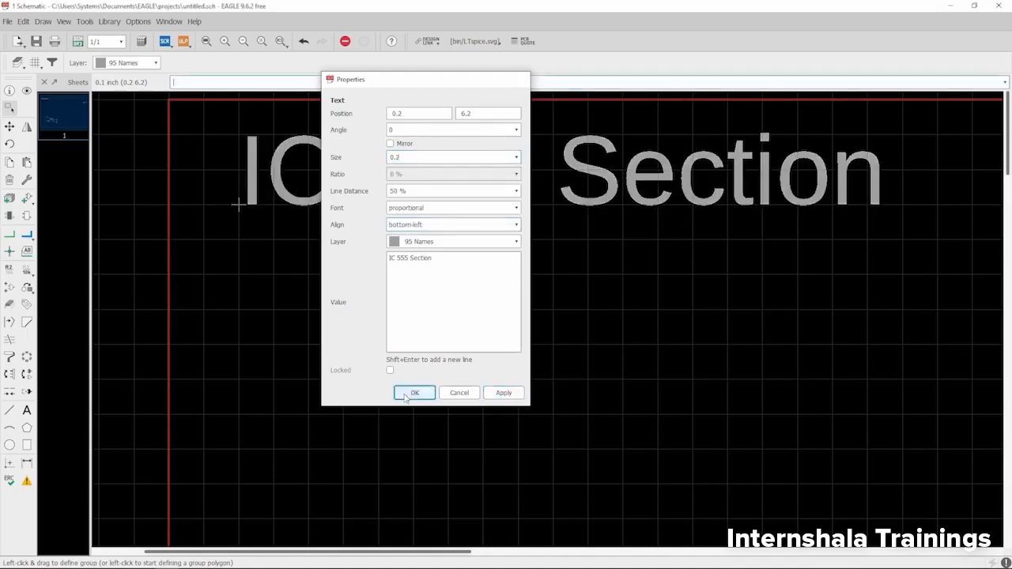
scroll(316, 253, down, 2)
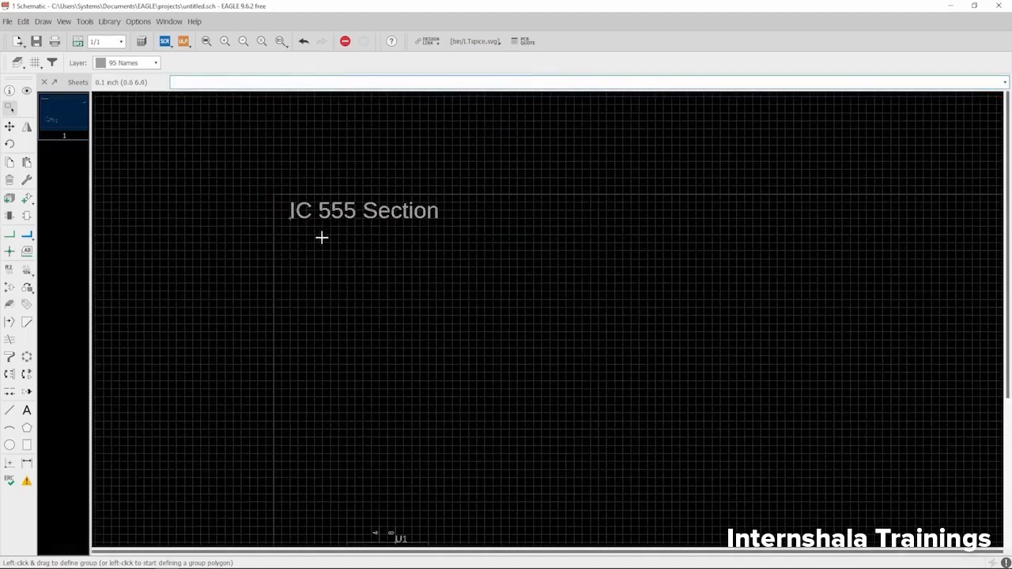
scroll(348, 247, down, 3)
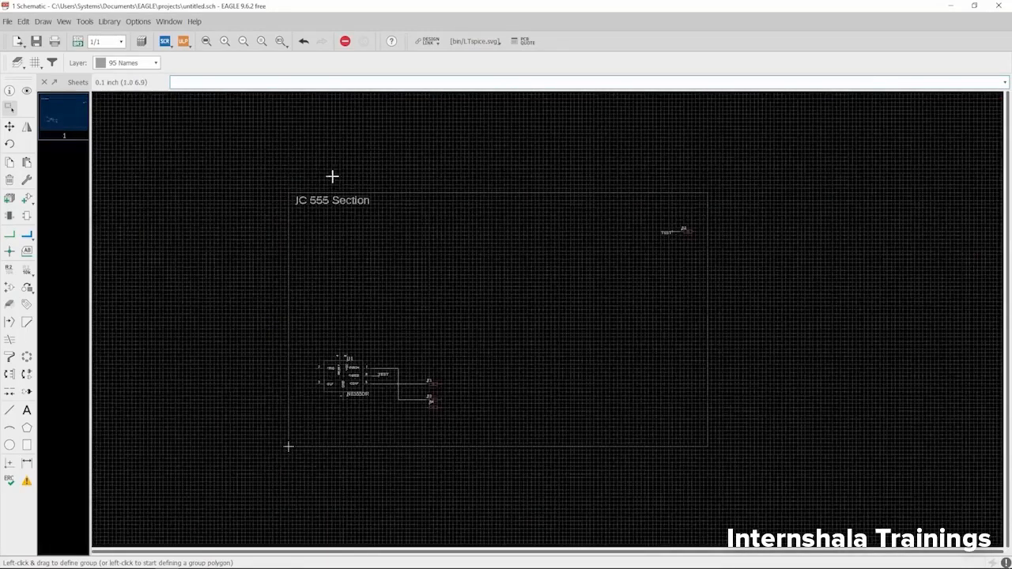
scroll(321, 178, up, 2)
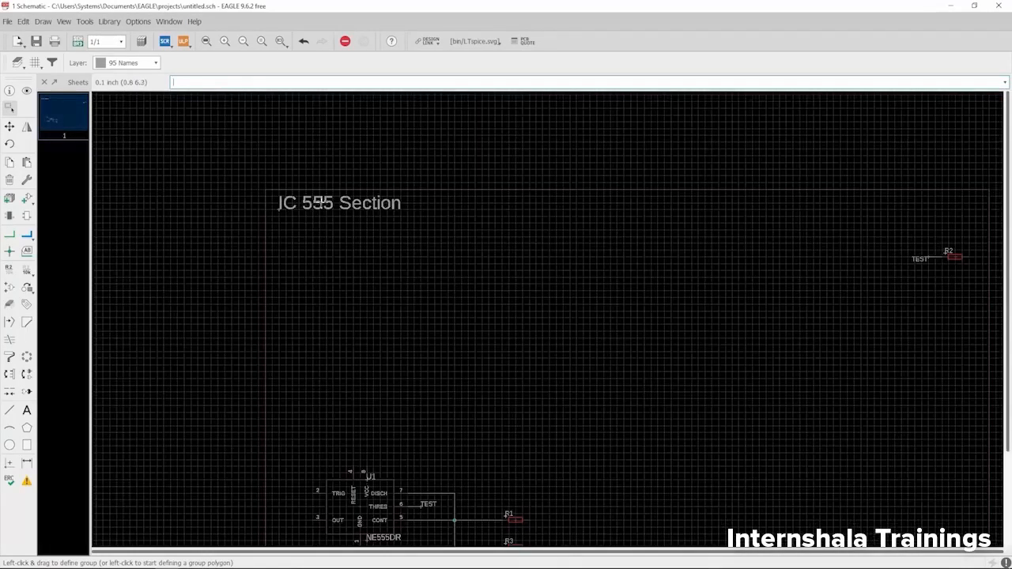
click(27, 411)
scroll(260, 201, down, 3)
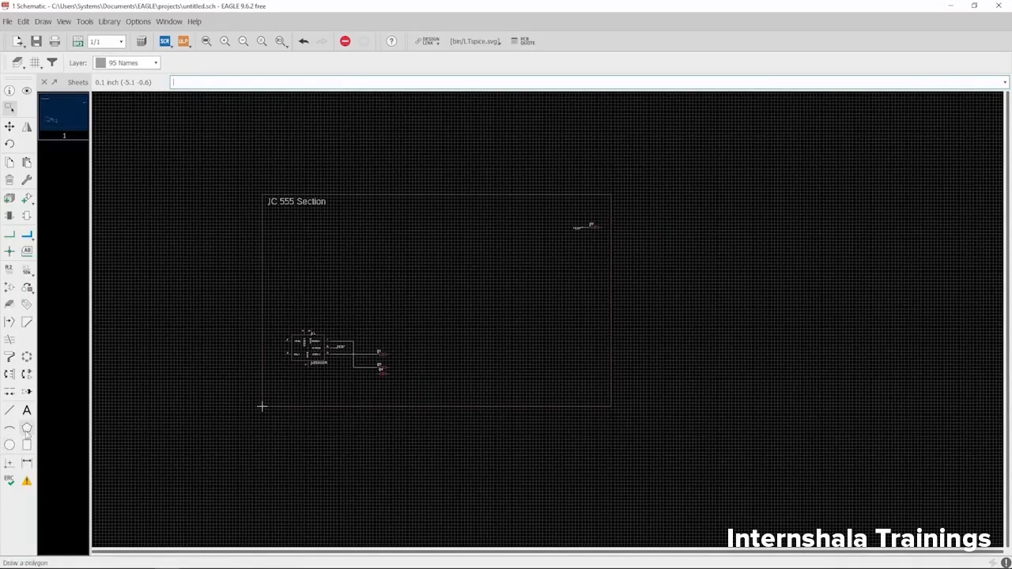
- Run the Electrical Rule Check on the schematic and move the ERC Errors window beside the circuit frame
click(8, 481)
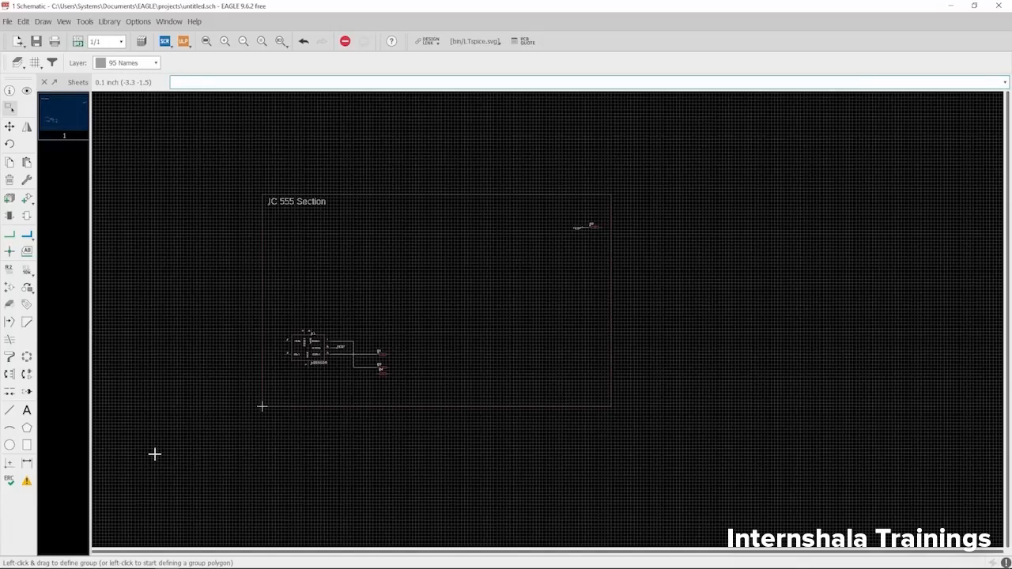
click(10, 484)
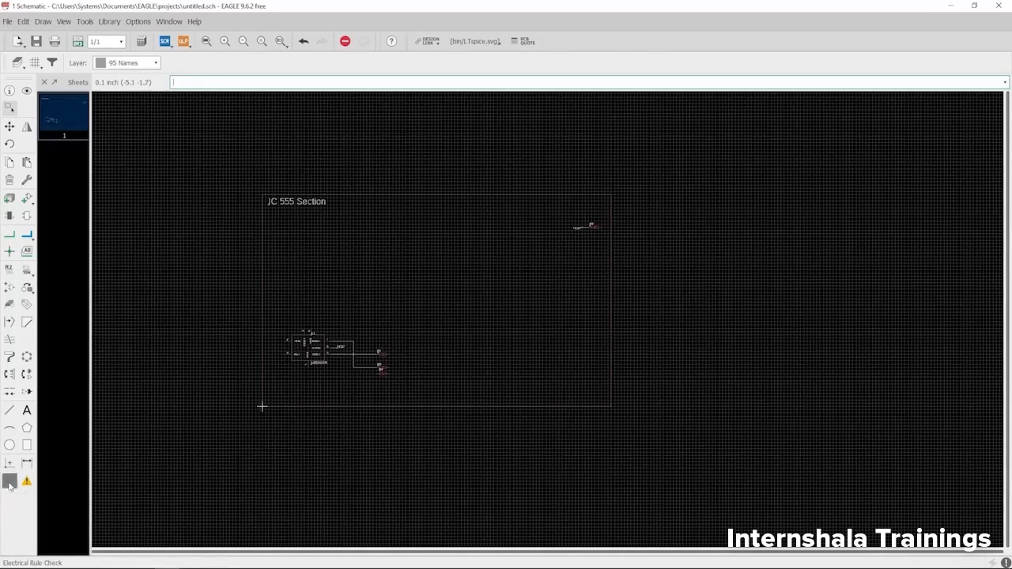
drag(876, 349, 733, 169)
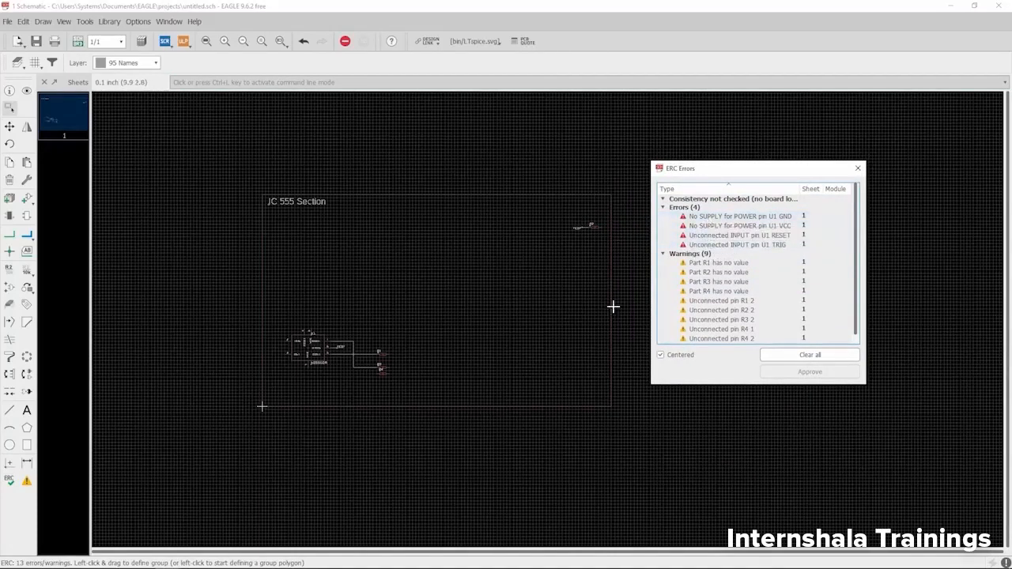
- Review the errors and warnings listed by the Electrical Rule Check, close the list and return to the Group tool
scroll(733, 279, down, 1)
scroll(730, 277, up, 1)
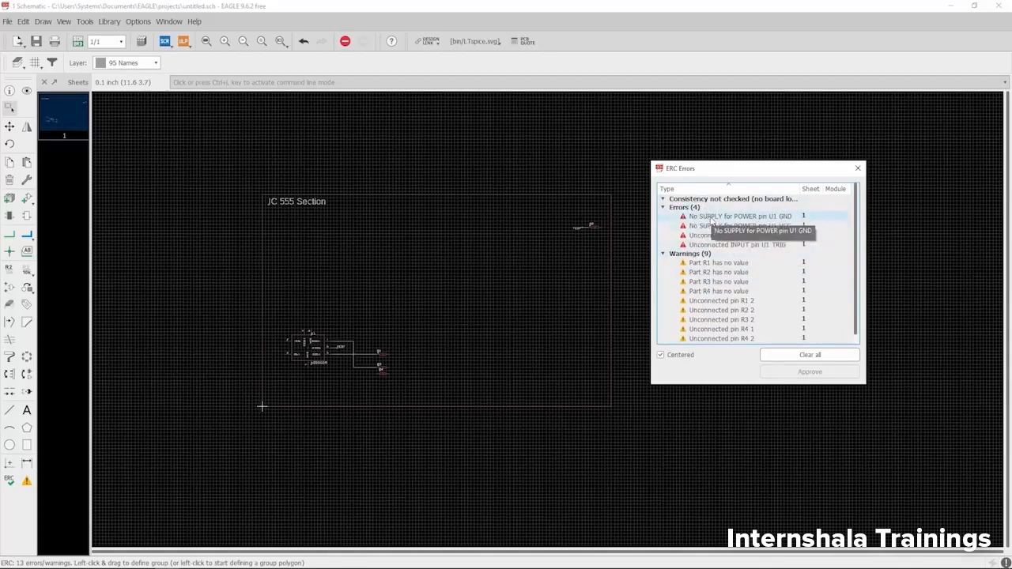
scroll(718, 252, down, 1)
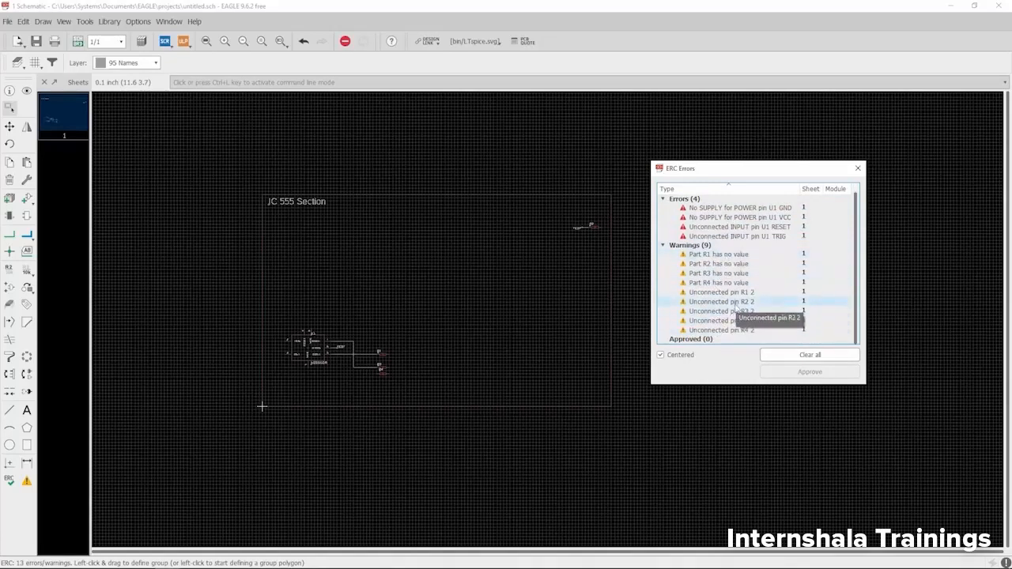
scroll(743, 263, up, 1)
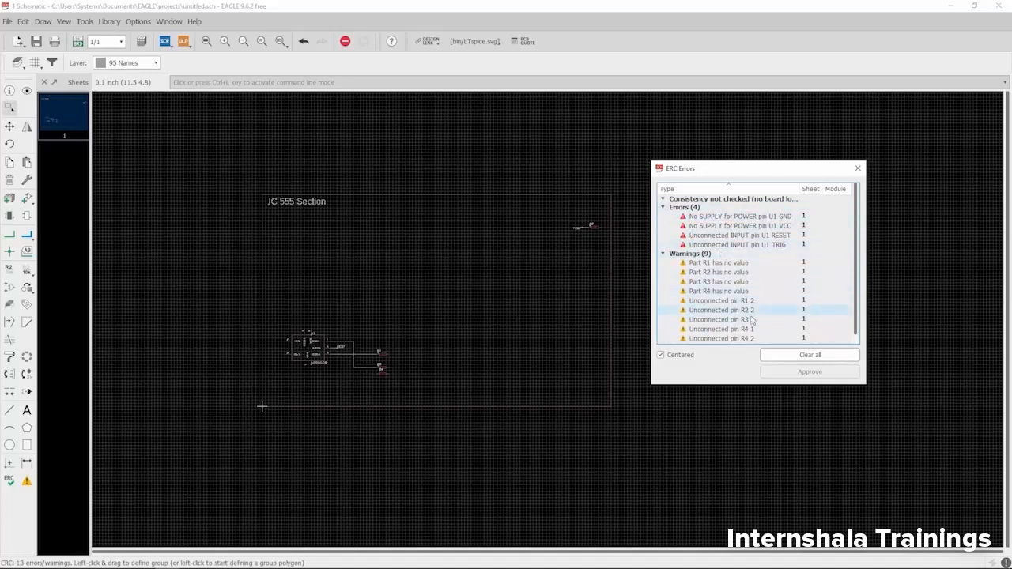
click(858, 170)
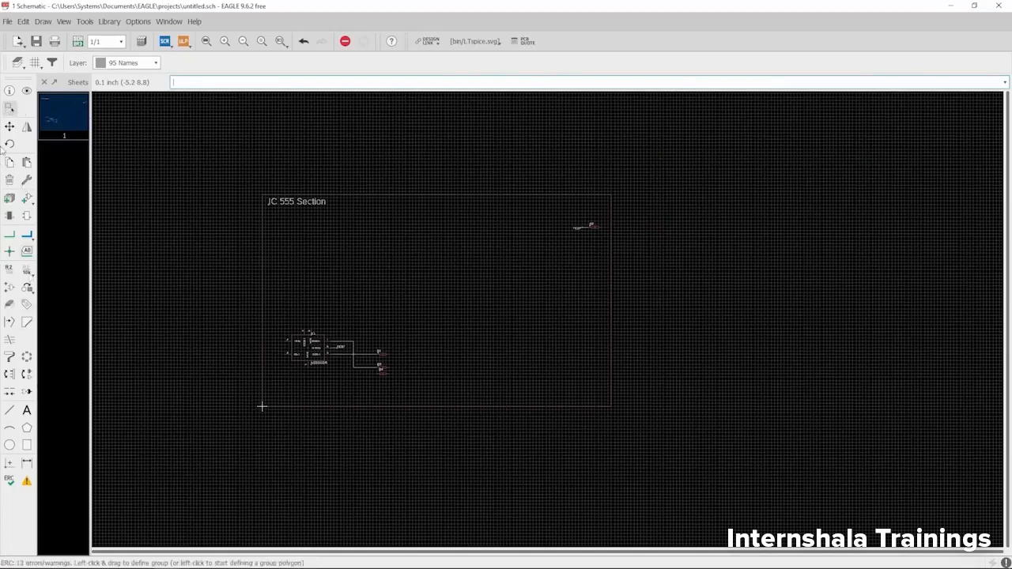
click(10, 108)
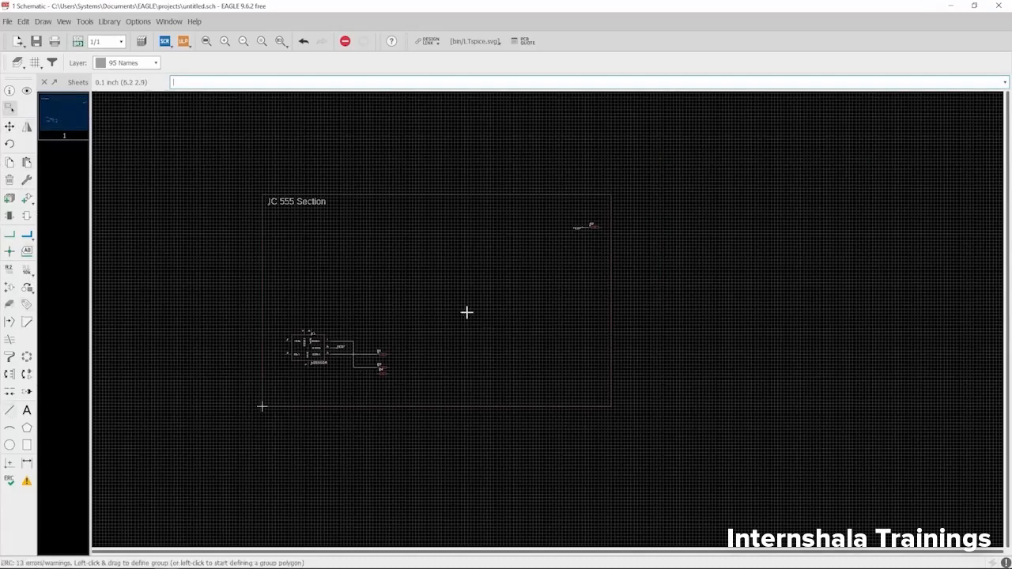